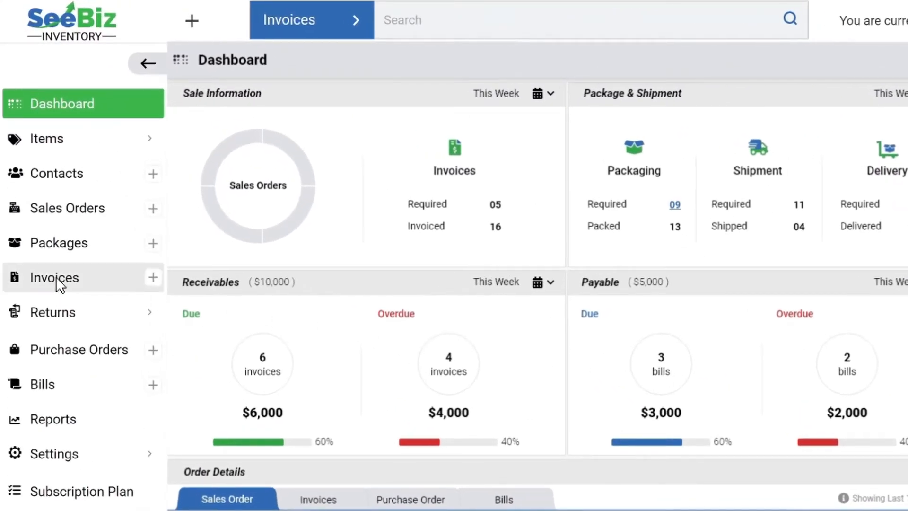
# Start a new invoice and choose Cosmetic Defaces as the customer.
pyautogui.click(58, 283)
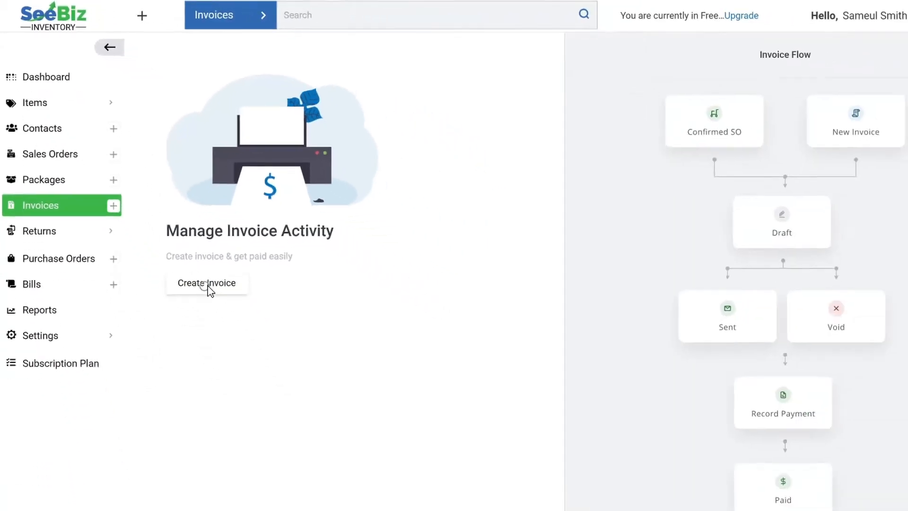
pyautogui.click(280, 384)
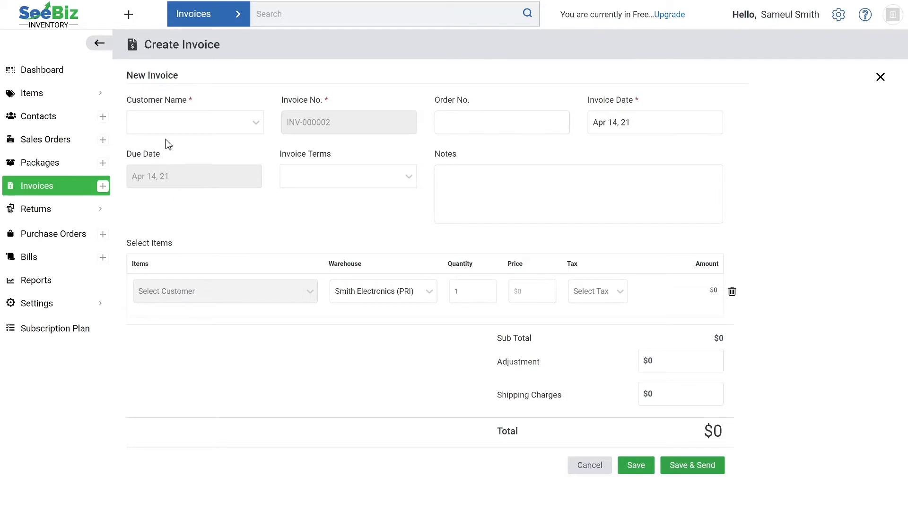
pyautogui.click(163, 124)
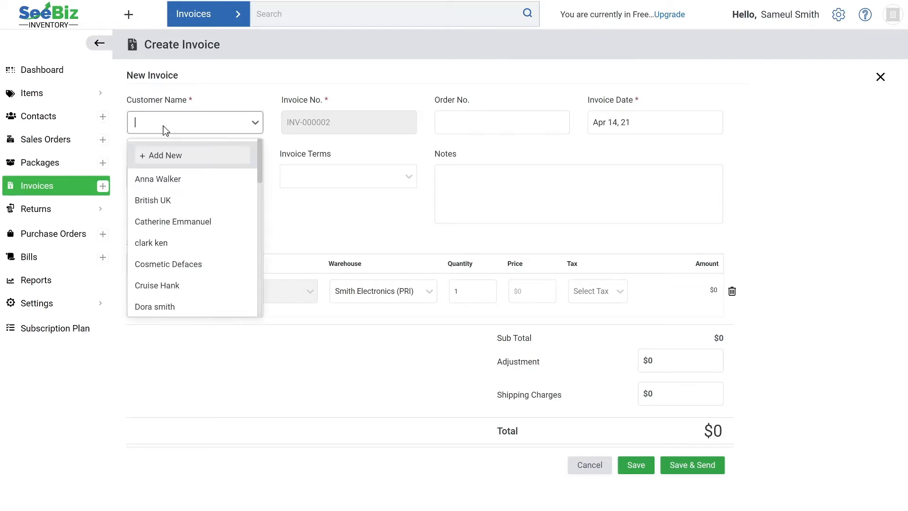
pyautogui.click(169, 266)
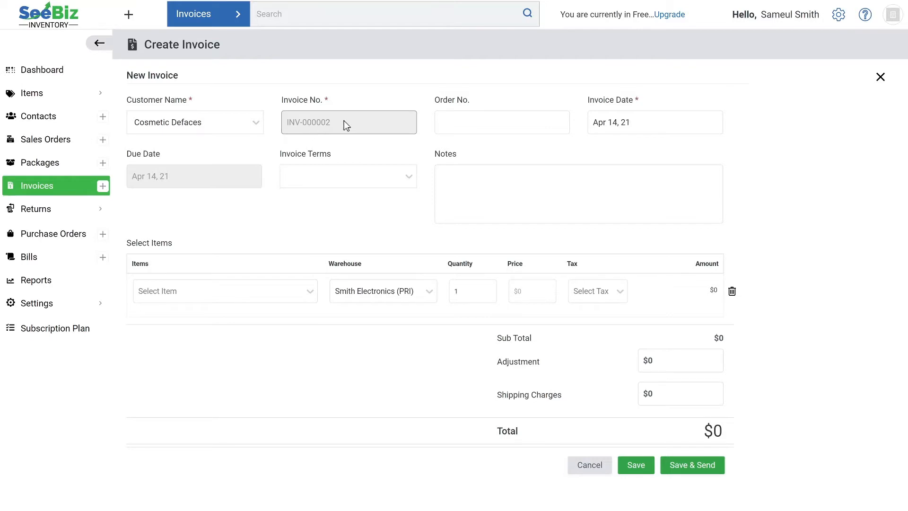
# Set the invoice date to Apr 16, 21, leaving the order number empty.
pyautogui.click(456, 107)
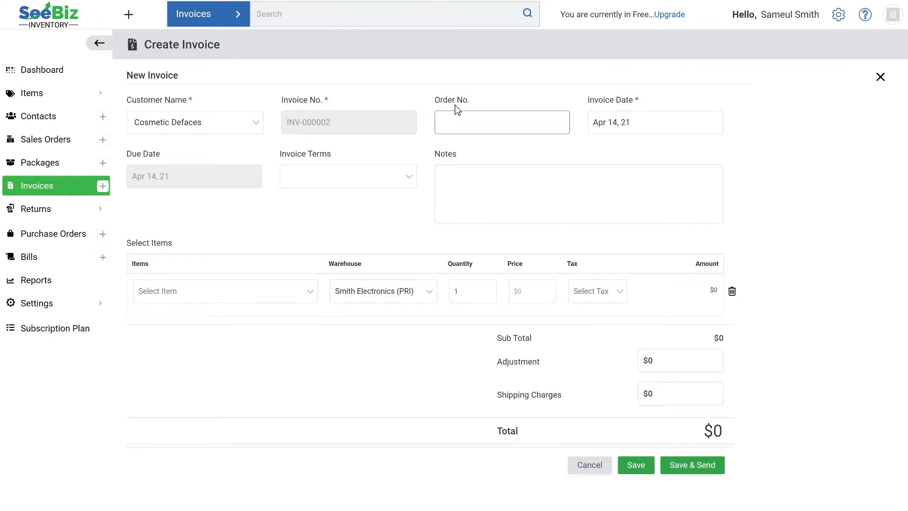
pyautogui.click(623, 129)
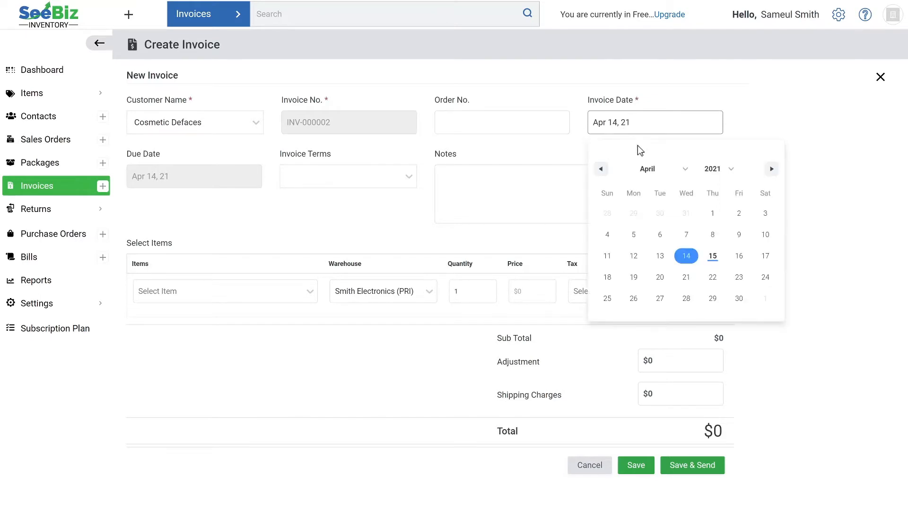
pyautogui.click(739, 258)
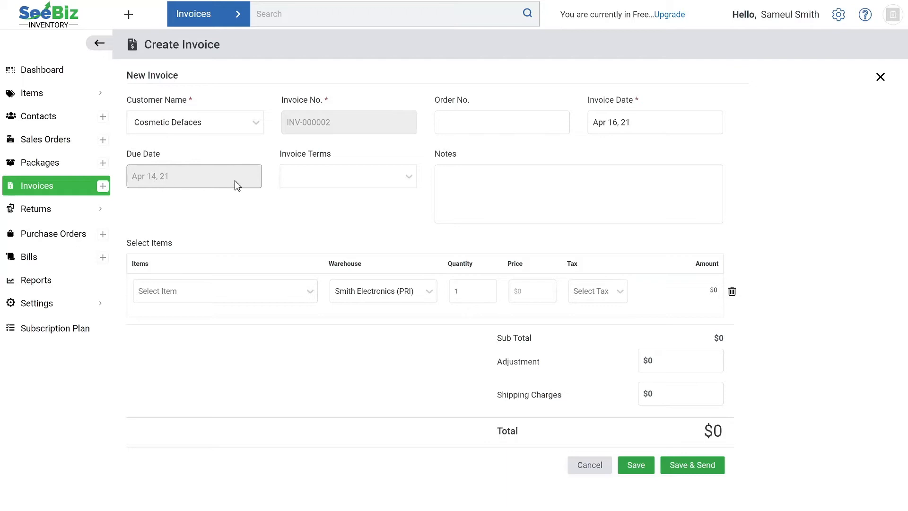
# Create an invoice term labelled Net 20 with 20 days and apply it to the invoice.
pyautogui.click(316, 181)
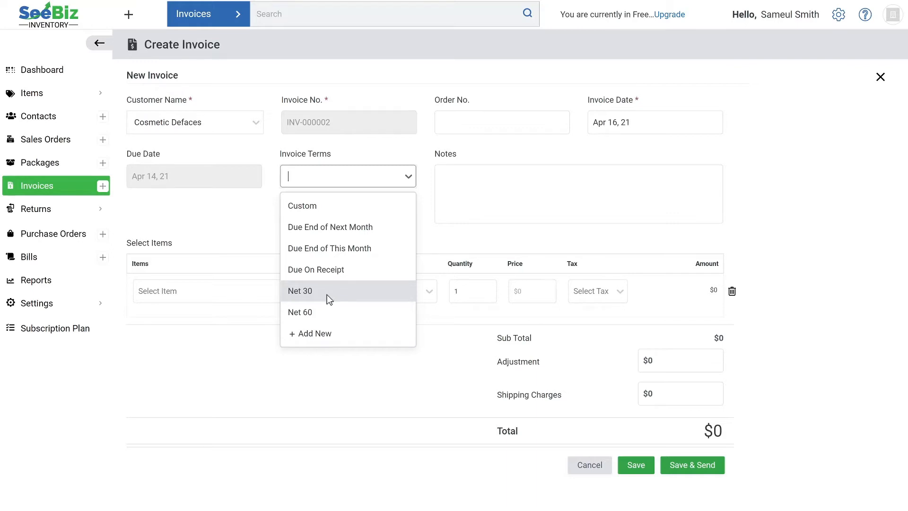
pyautogui.click(314, 334)
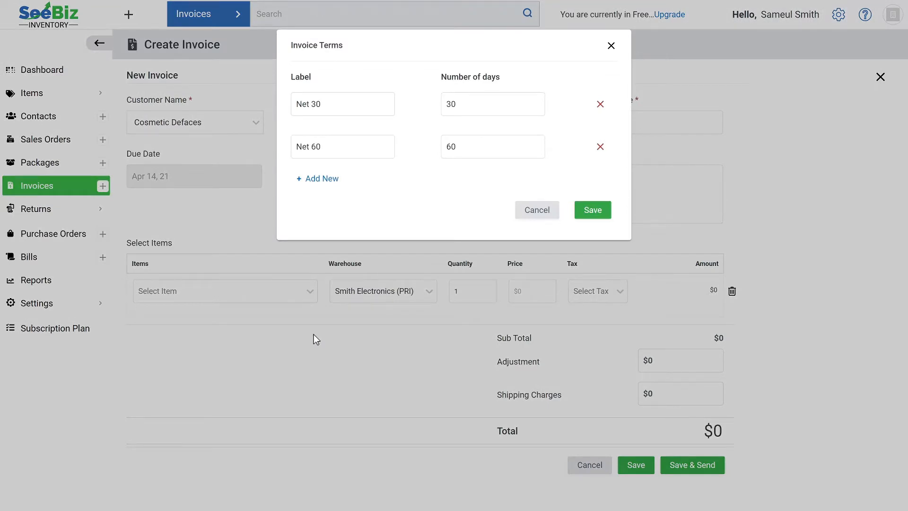
pyautogui.click(313, 178)
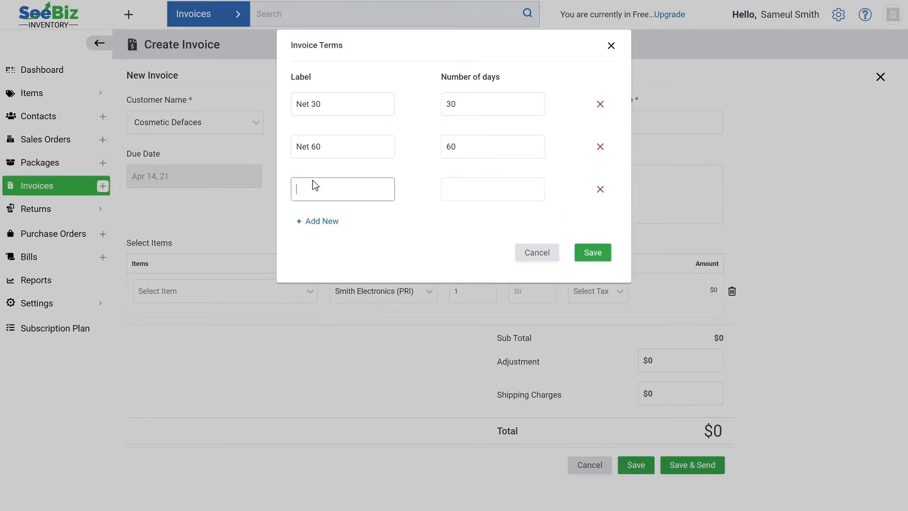
pyautogui.write('Net 20')
pyautogui.click(456, 195)
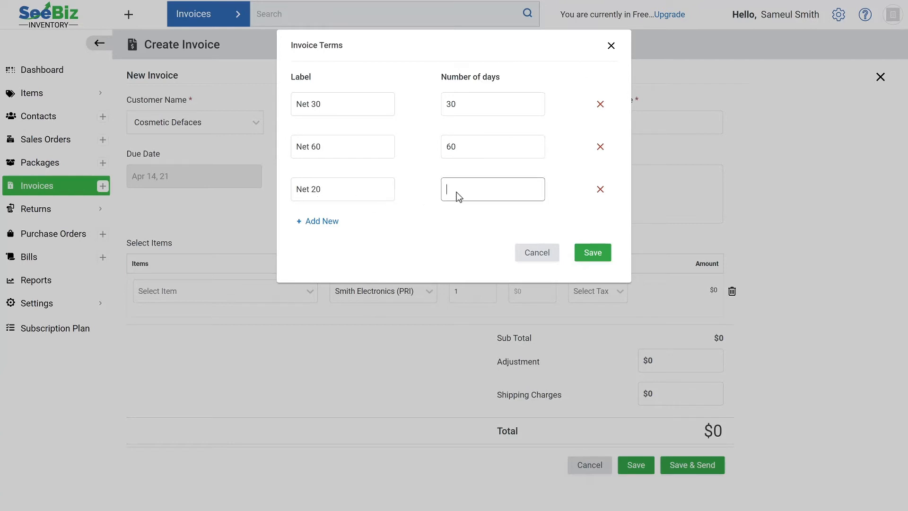
pyautogui.write('20')
pyautogui.click(591, 253)
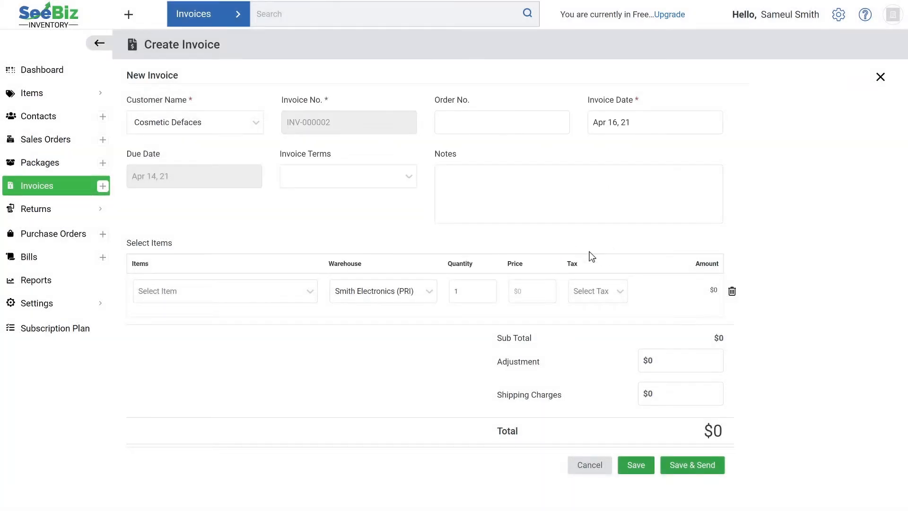
pyautogui.click(337, 177)
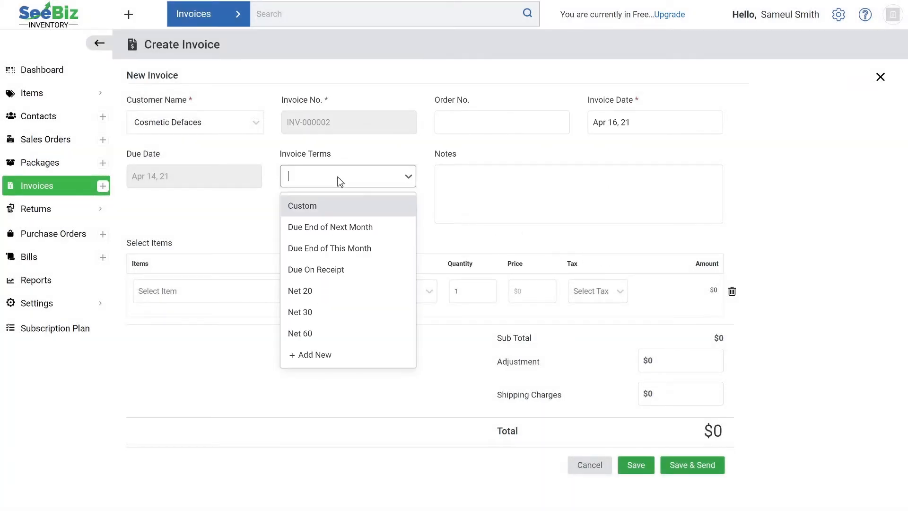
pyautogui.click(325, 290)
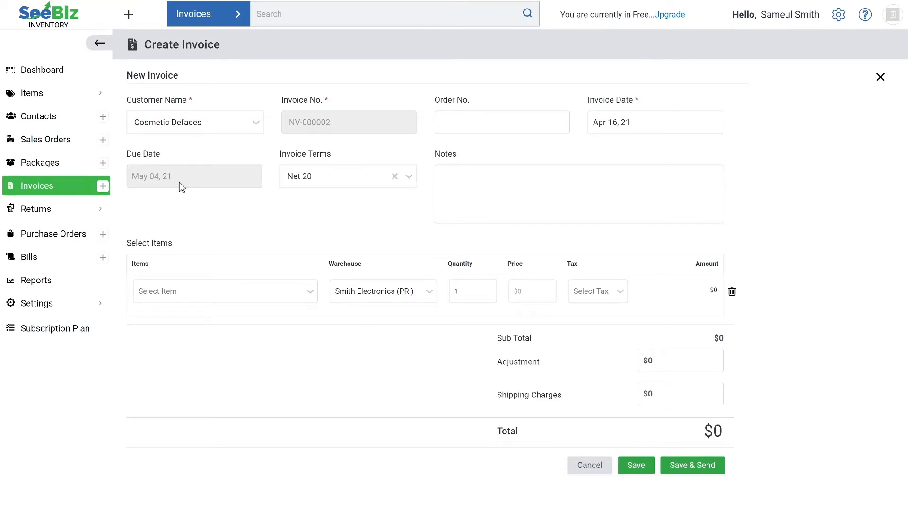
# Change the invoice terms to Custom and set the due date to Apr 22, 21.
pyautogui.click(319, 180)
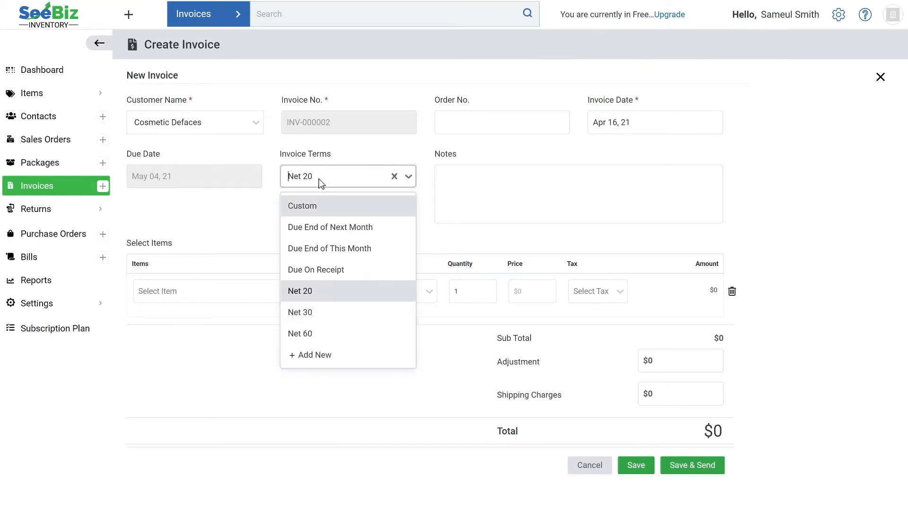
pyautogui.click(311, 206)
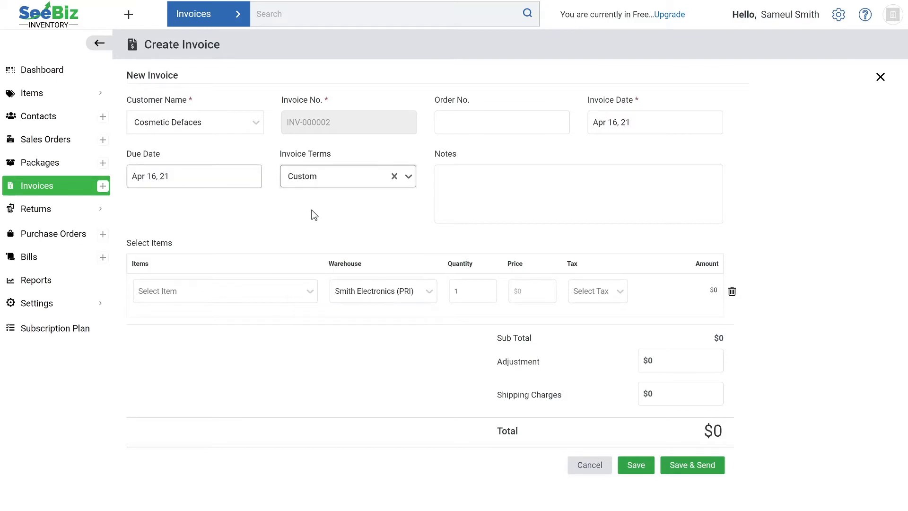
pyautogui.click(171, 182)
pyautogui.click(249, 331)
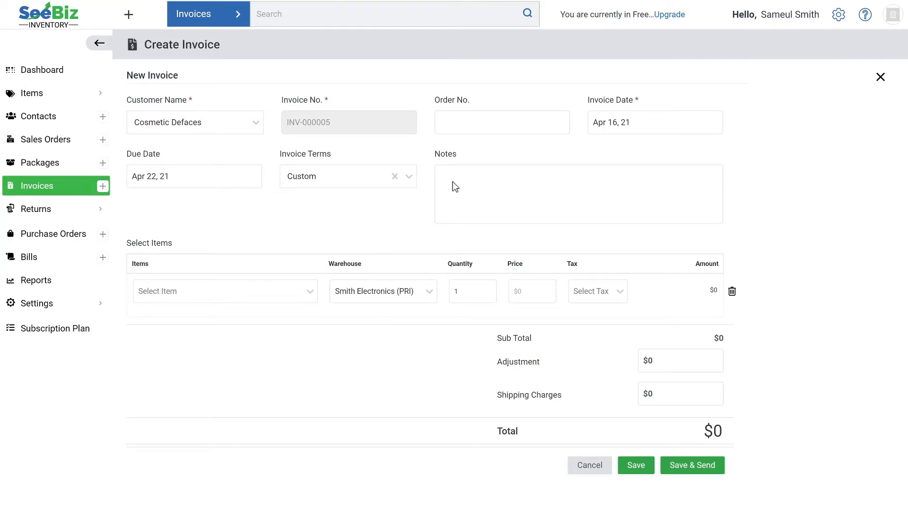
# Add Blue Midi Dress as the first line item with quantity 100, price $25 and Sales Tax.
pyautogui.click(167, 293)
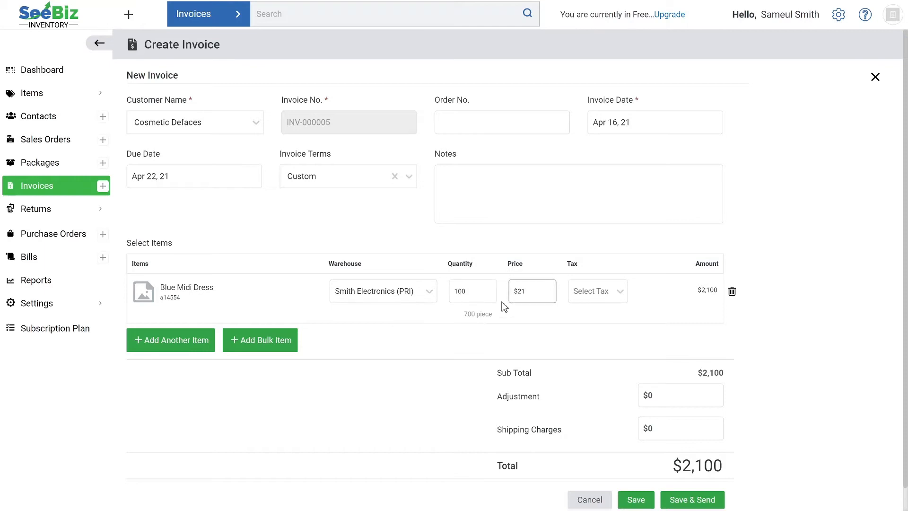
pyautogui.press('BackSpace')
pyautogui.write('5')
pyautogui.click(591, 292)
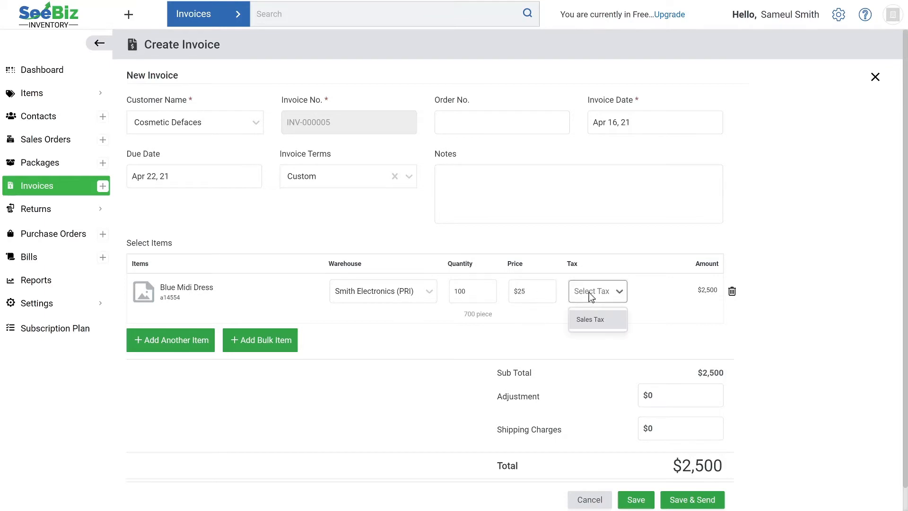
pyautogui.press('Return')
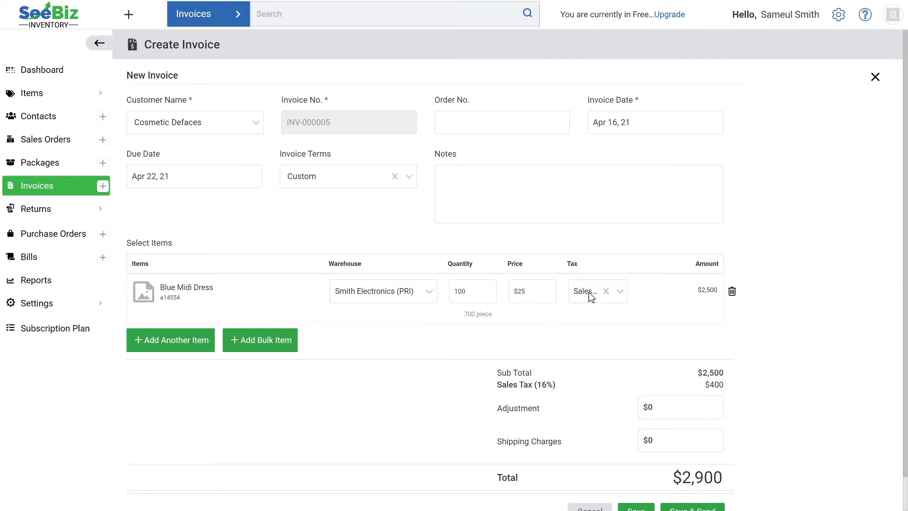
pyautogui.click(706, 291)
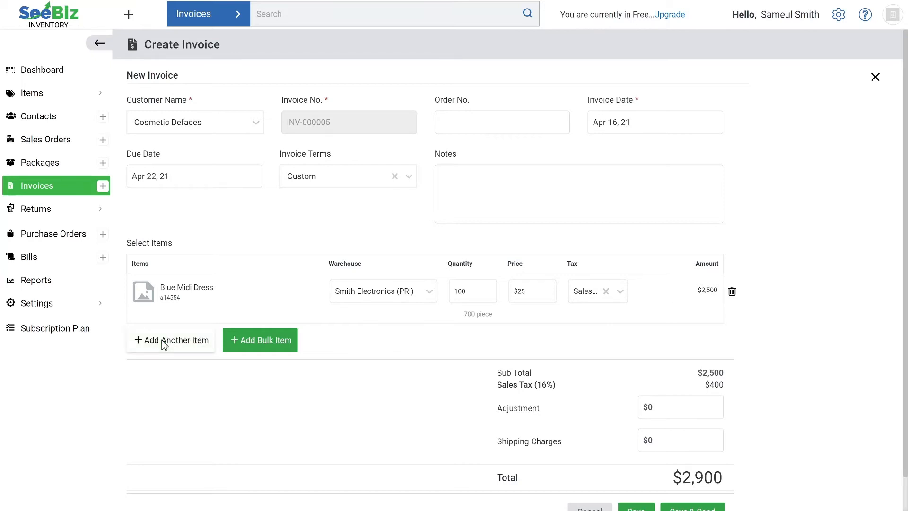
# Select Brown, Brugundi and Lilac Midi Dresses, Ladies MidLength Coat, Black, Brown, Red and Check Leather Jackets, Maxi Dress and Printed Blouse as bulk items.
pyautogui.click(259, 343)
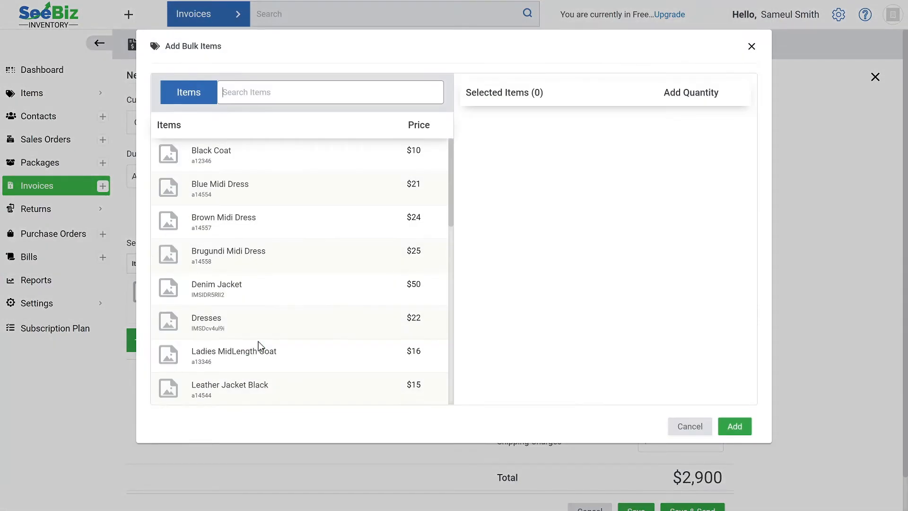
pyautogui.click(246, 223)
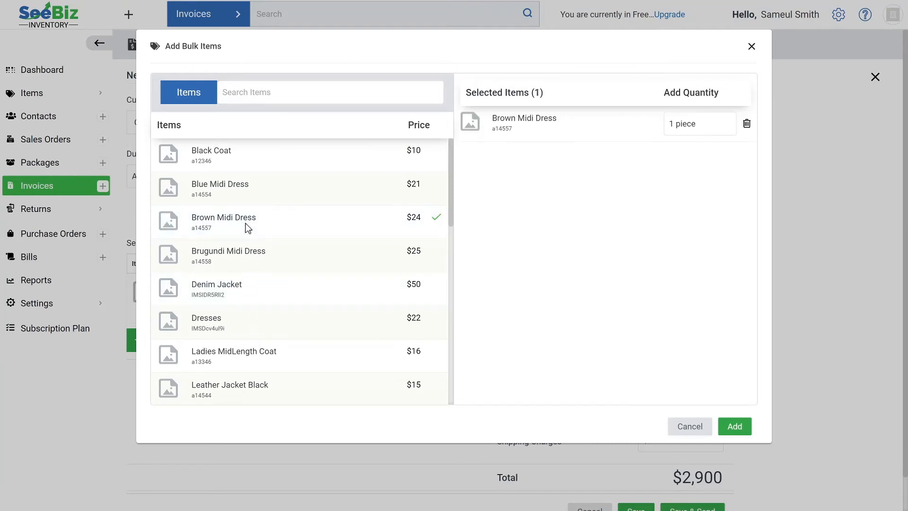
pyautogui.click(255, 255)
pyautogui.click(263, 356)
pyautogui.click(265, 386)
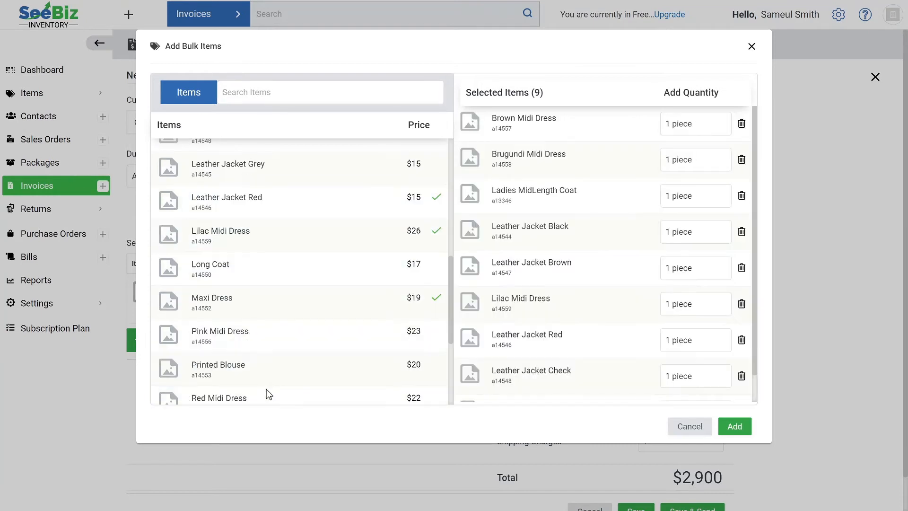
pyautogui.click(265, 390)
# Search the bulk items for "blue", select Blue Midi Dress and add all selected items to the invoice.
pyautogui.click(240, 97)
pyautogui.write('blue')
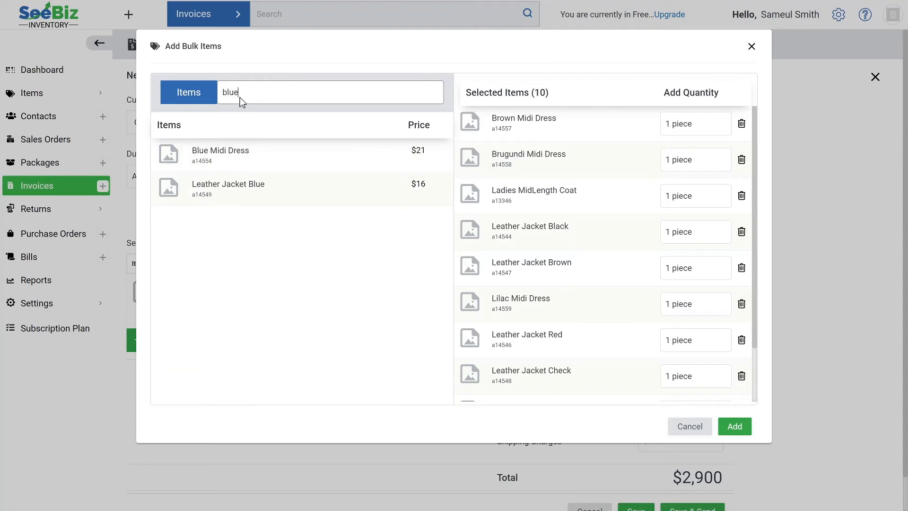
pyautogui.click(246, 158)
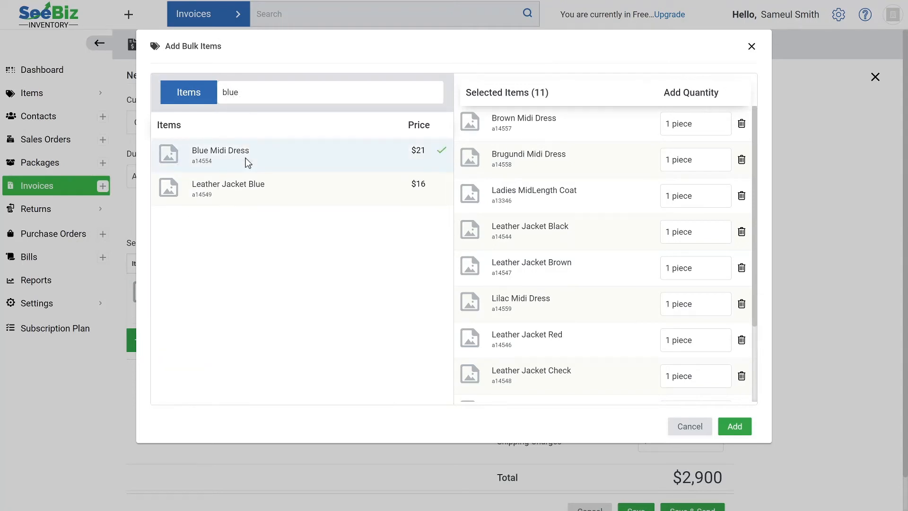
pyautogui.scroll(-2, 530, 198)
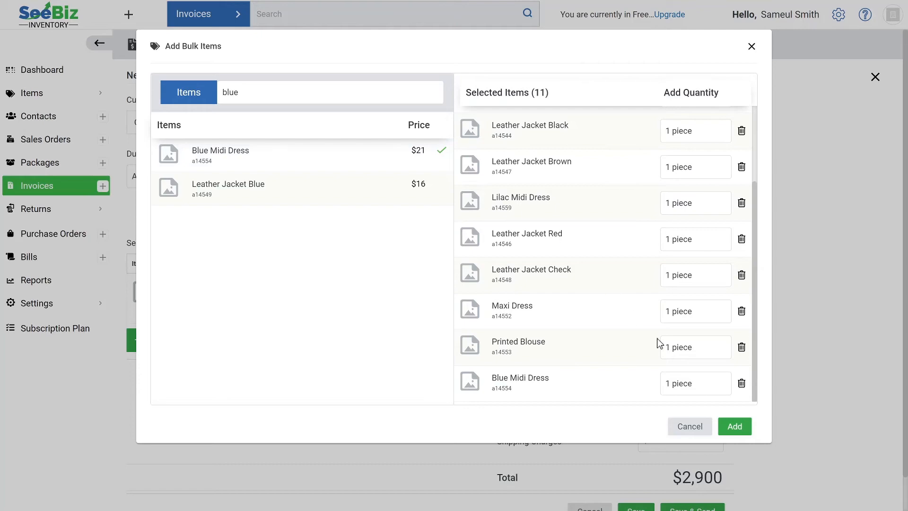
pyautogui.click(735, 427)
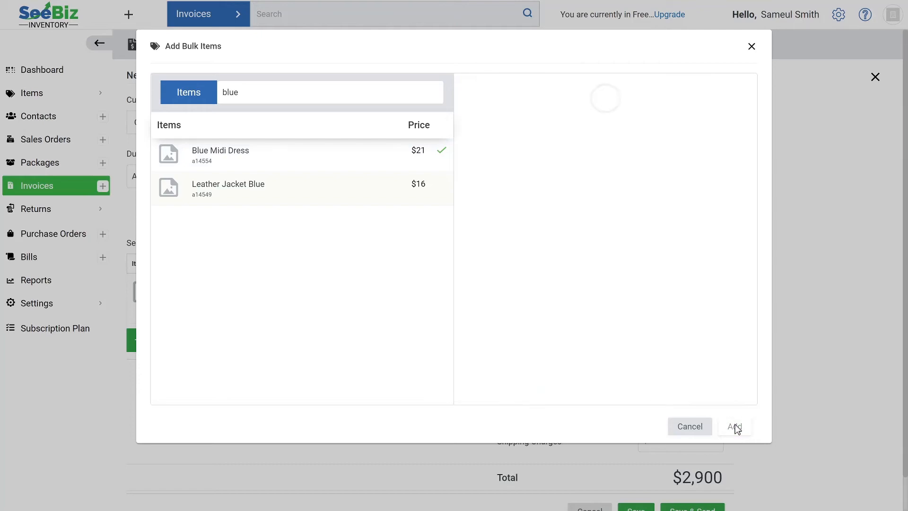
# Set the shipping charges to $50 and save the invoice without sending it.
pyautogui.scroll(-12, 735, 425)
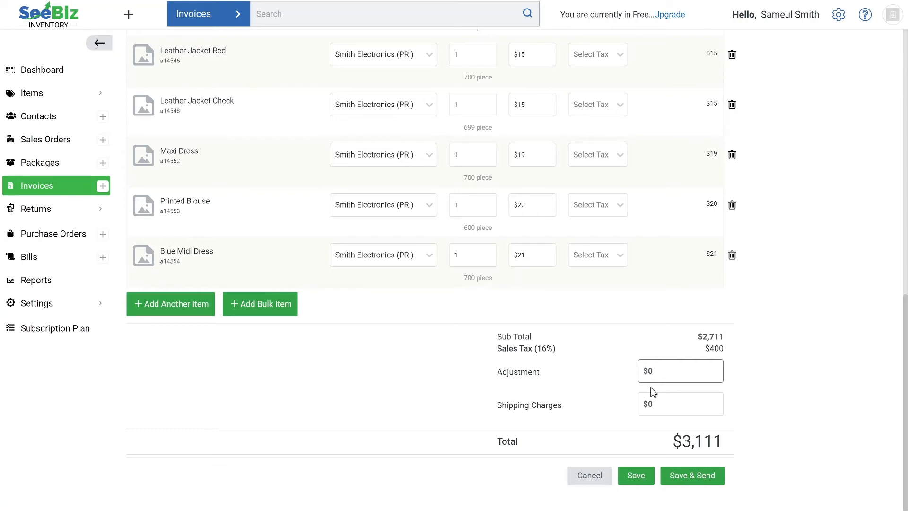
pyautogui.click(651, 407)
pyautogui.write('5')
pyautogui.click(692, 442)
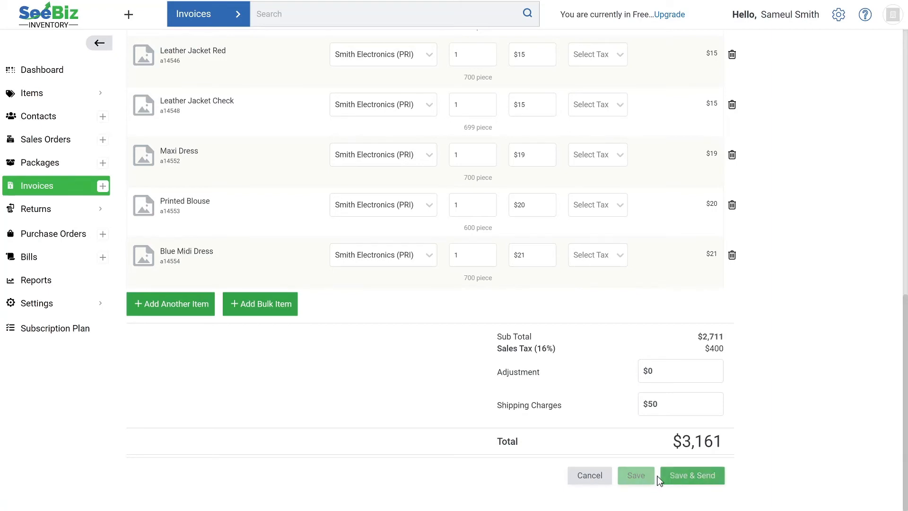
pyautogui.click(636, 476)
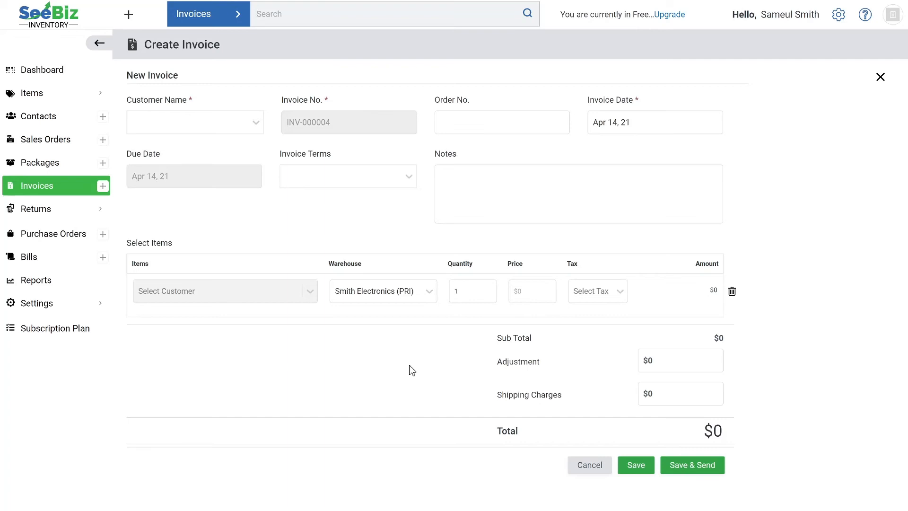
# Select the first listed customer for the new invoice and add all three of that customer's confirmed sales orders.
pyautogui.click(160, 126)
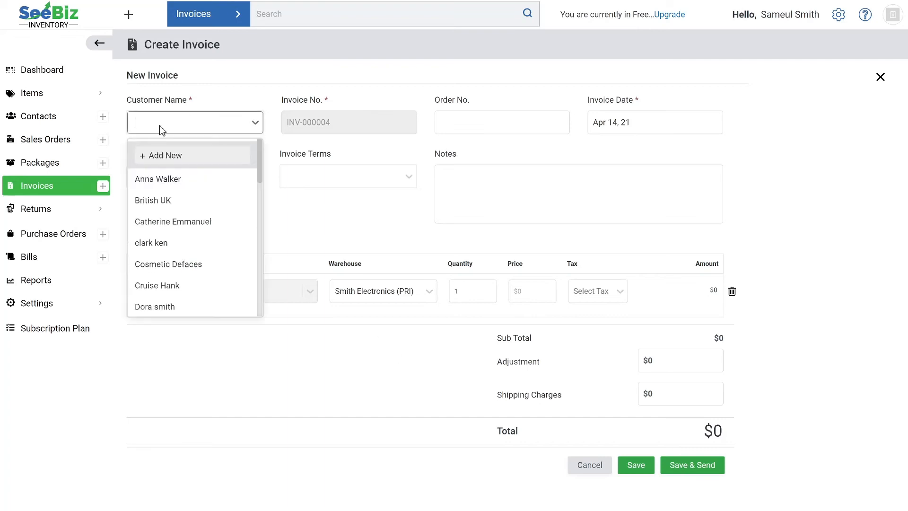
pyautogui.click(164, 177)
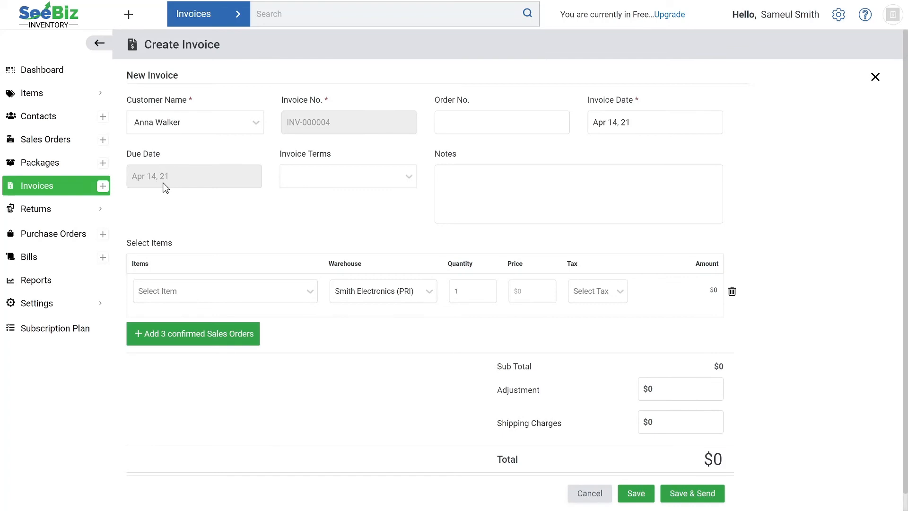
pyautogui.click(180, 331)
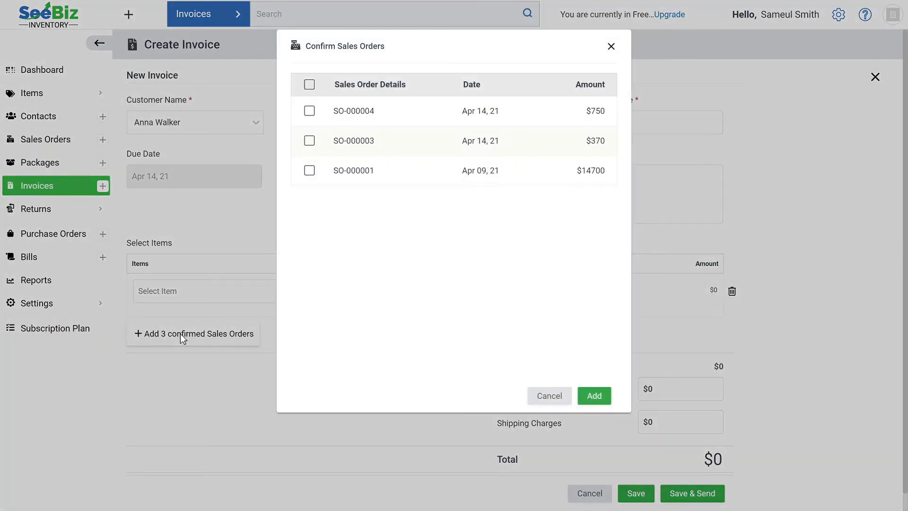
pyautogui.click(310, 171)
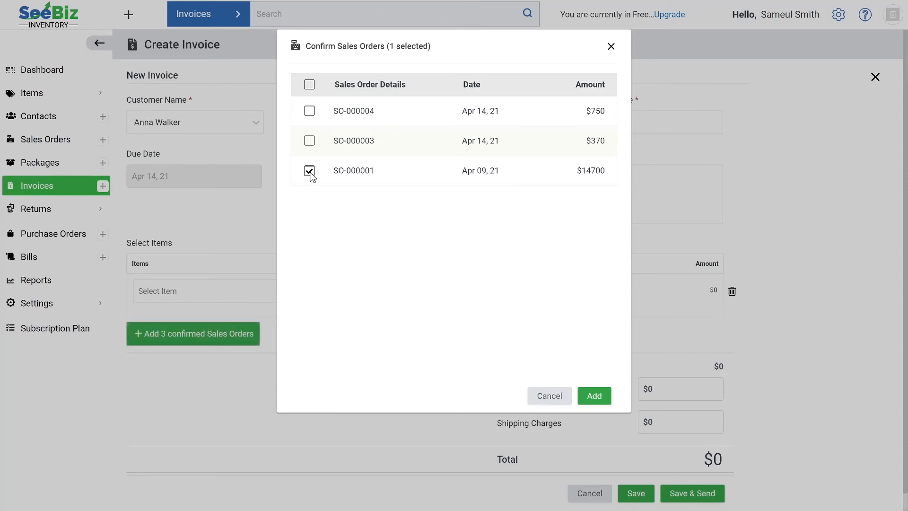
pyautogui.click(310, 85)
pyautogui.click(595, 397)
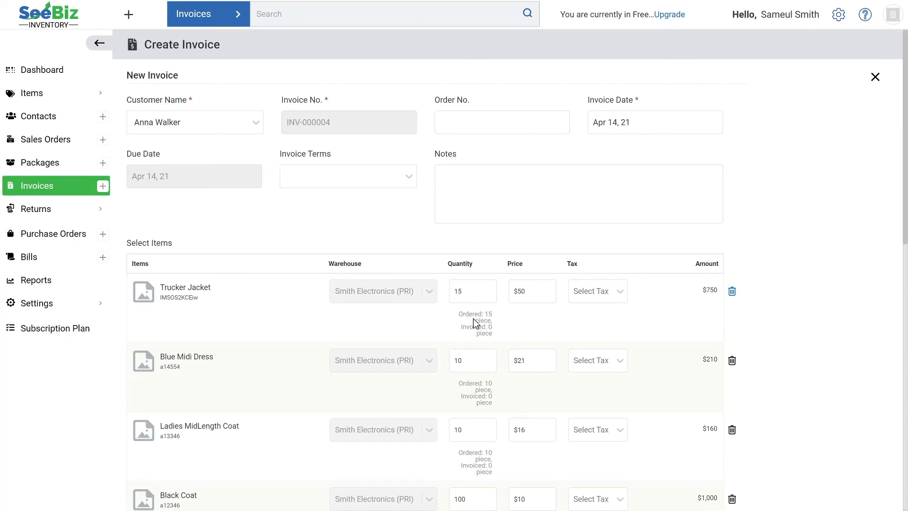
# Review the line items brought in from the sales orders and save the invoice without sending it.
pyautogui.scroll(-5, 475, 324)
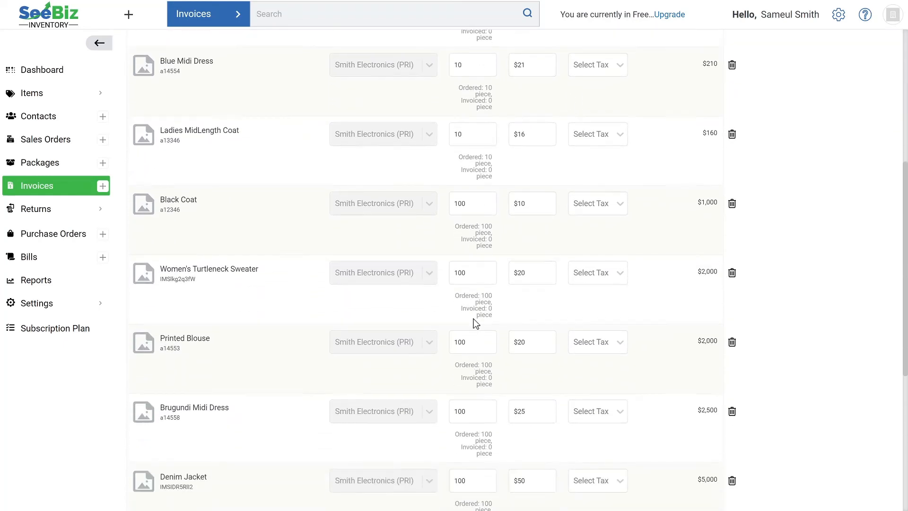
pyautogui.scroll(-7, 476, 324)
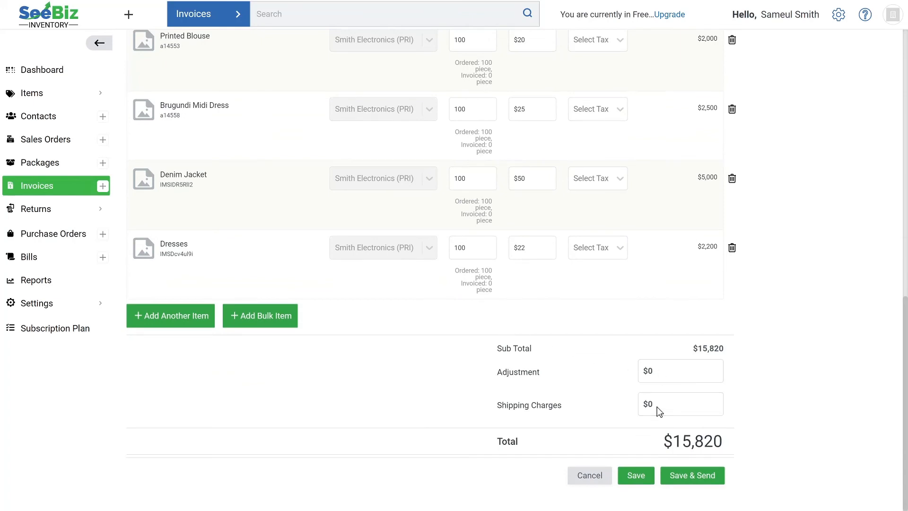
pyautogui.click(638, 480)
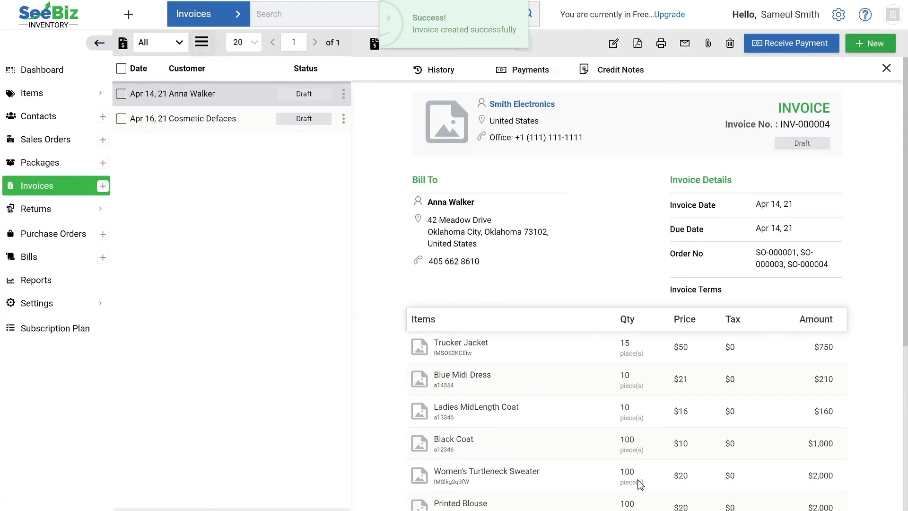
# Open the $30 sales order dated Apr 09, 21, check its linked invoices and start a new invoice from the order.
pyautogui.click(41, 143)
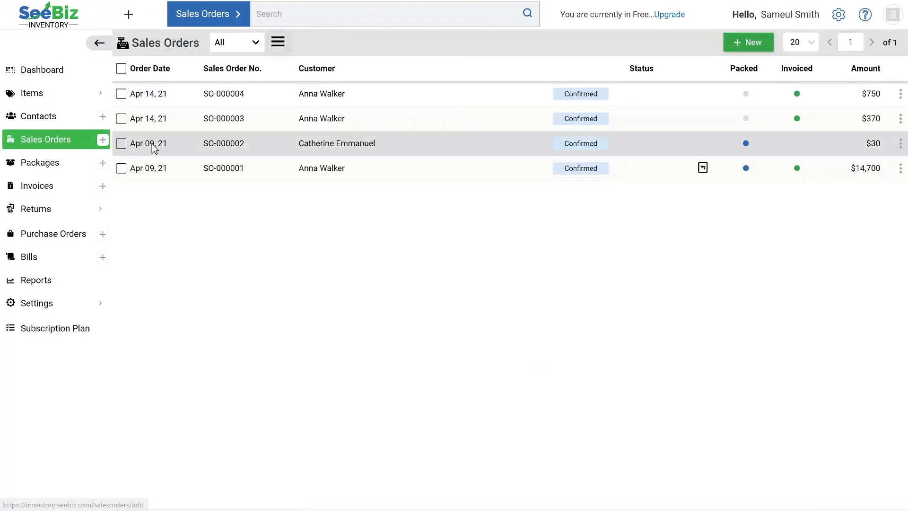
pyautogui.click(157, 144)
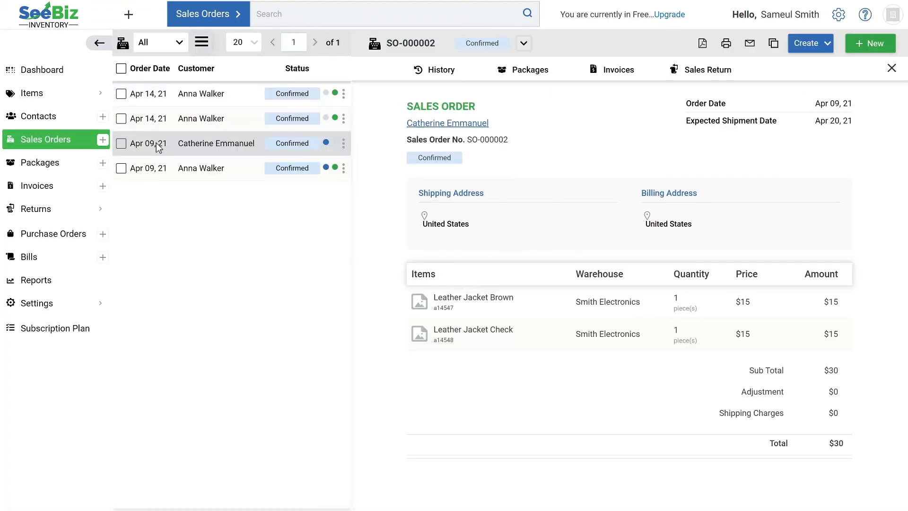
pyautogui.click(614, 71)
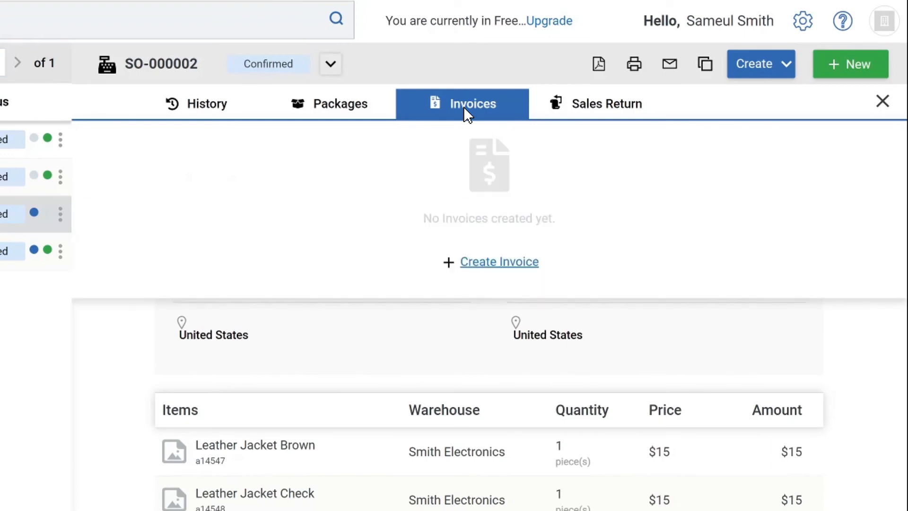
pyautogui.click(489, 263)
pyautogui.click(756, 66)
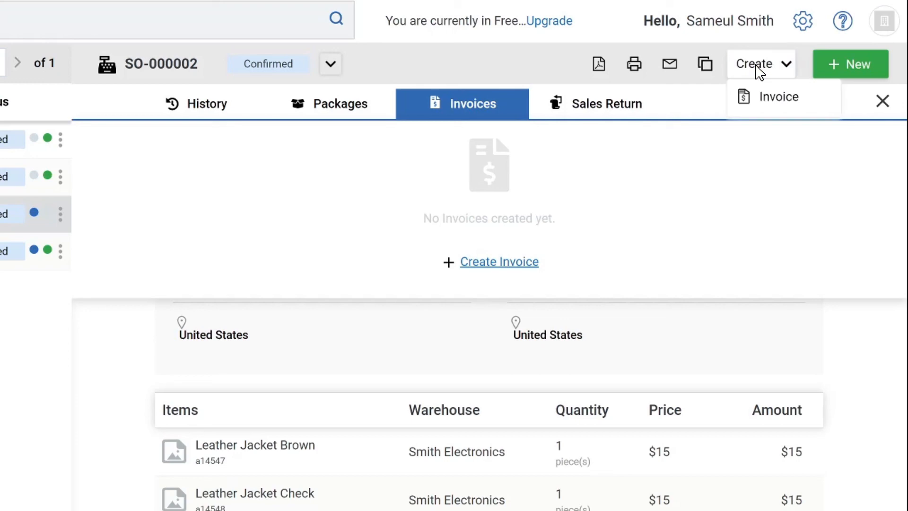
pyautogui.click(773, 105)
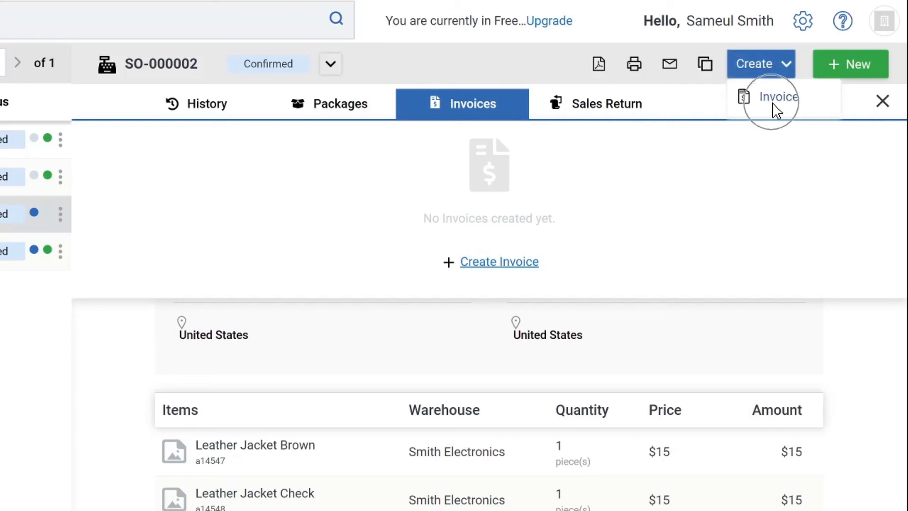